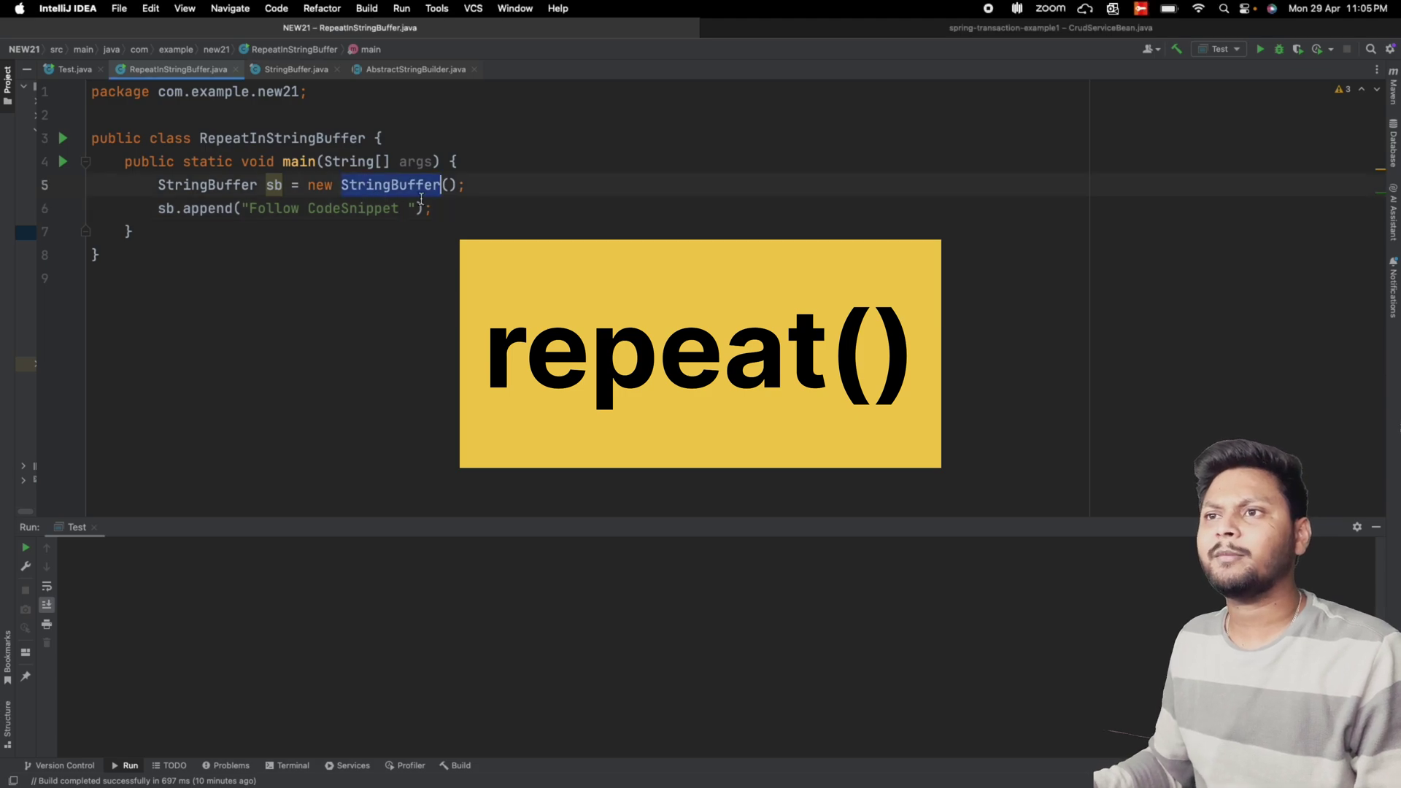
Step: Select the sb.append statement on line 6 and put the caret at its end
drag(157, 208, 456, 206)
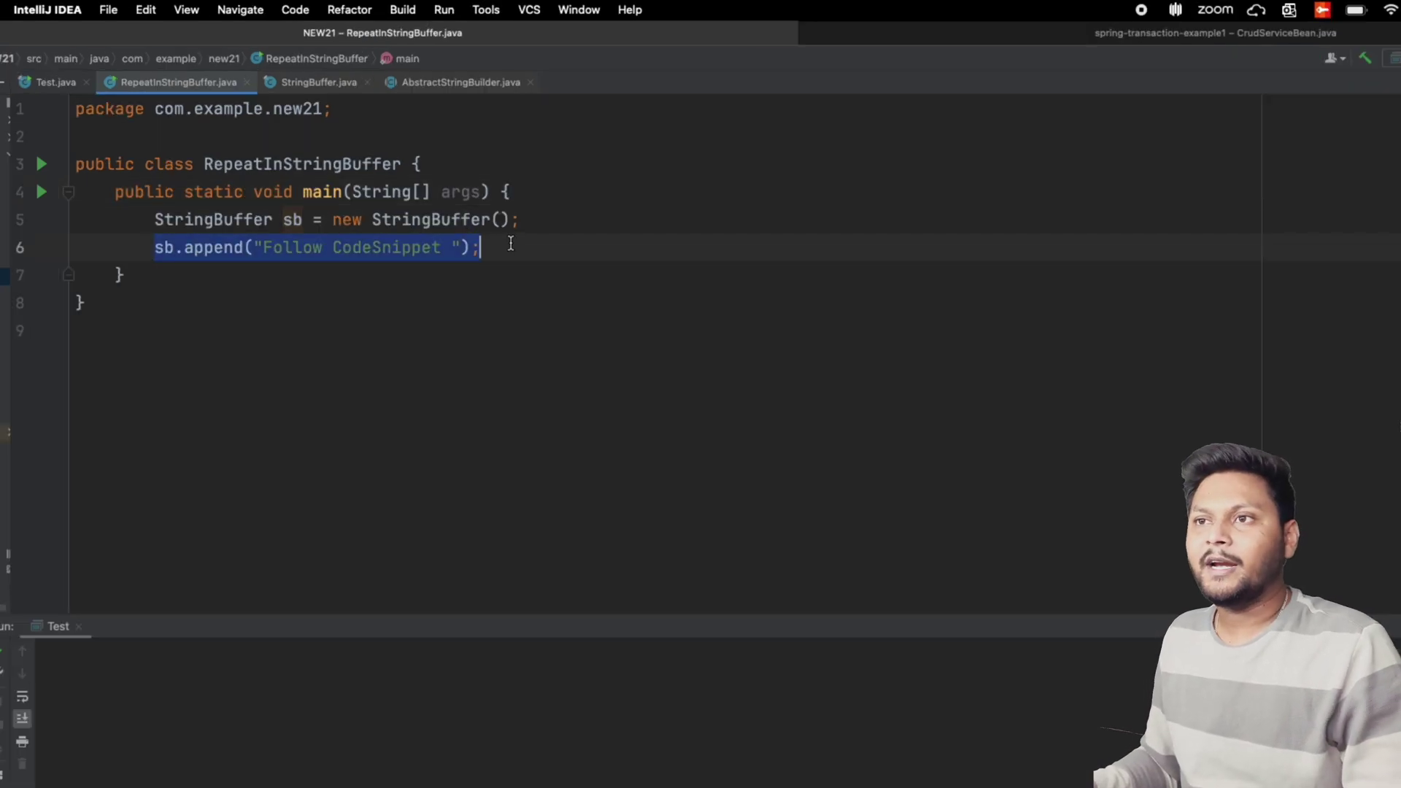
click(508, 250)
Step: Add an sb.repeat() call on a new line and view the repeat(int codePoint, int count) declaration
key(Return)
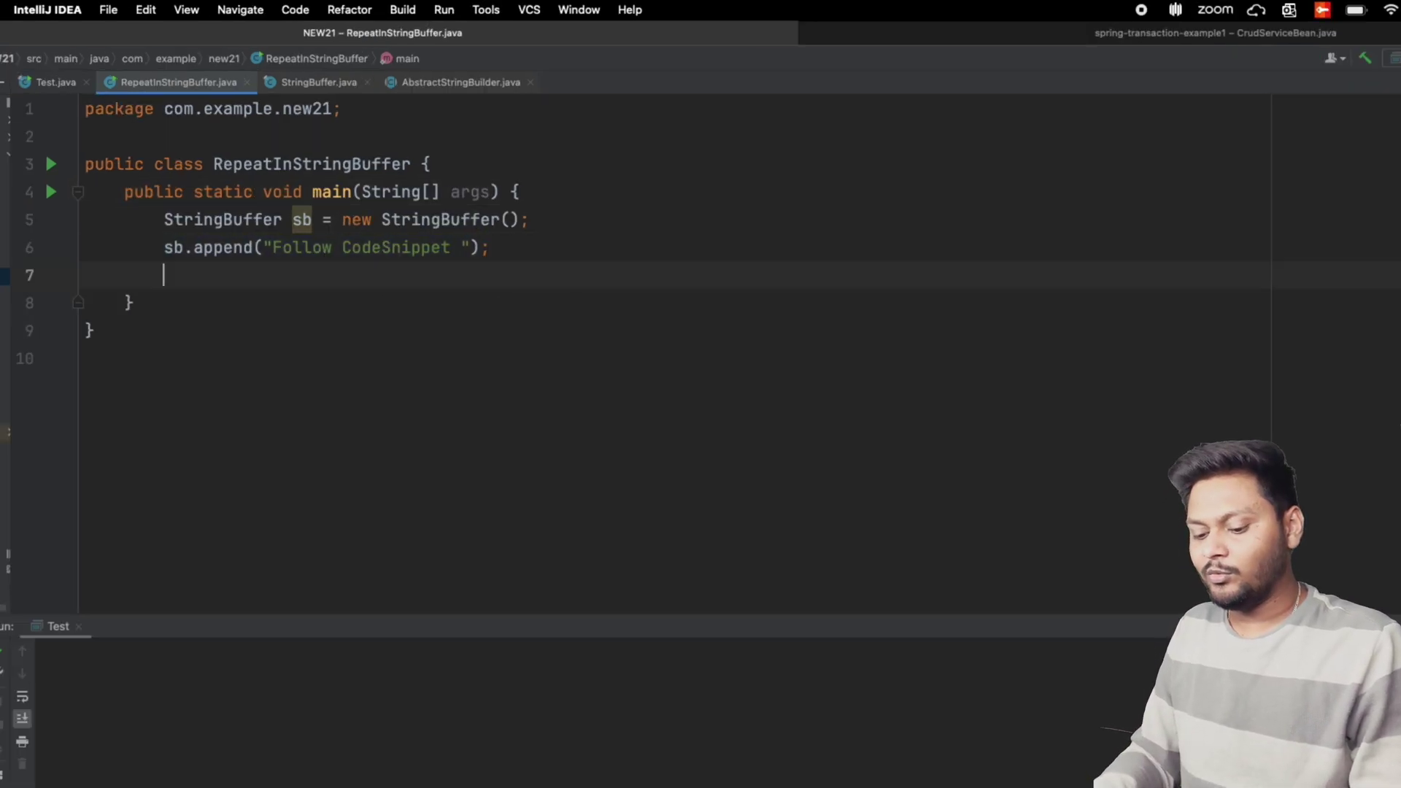
text(sb.re)
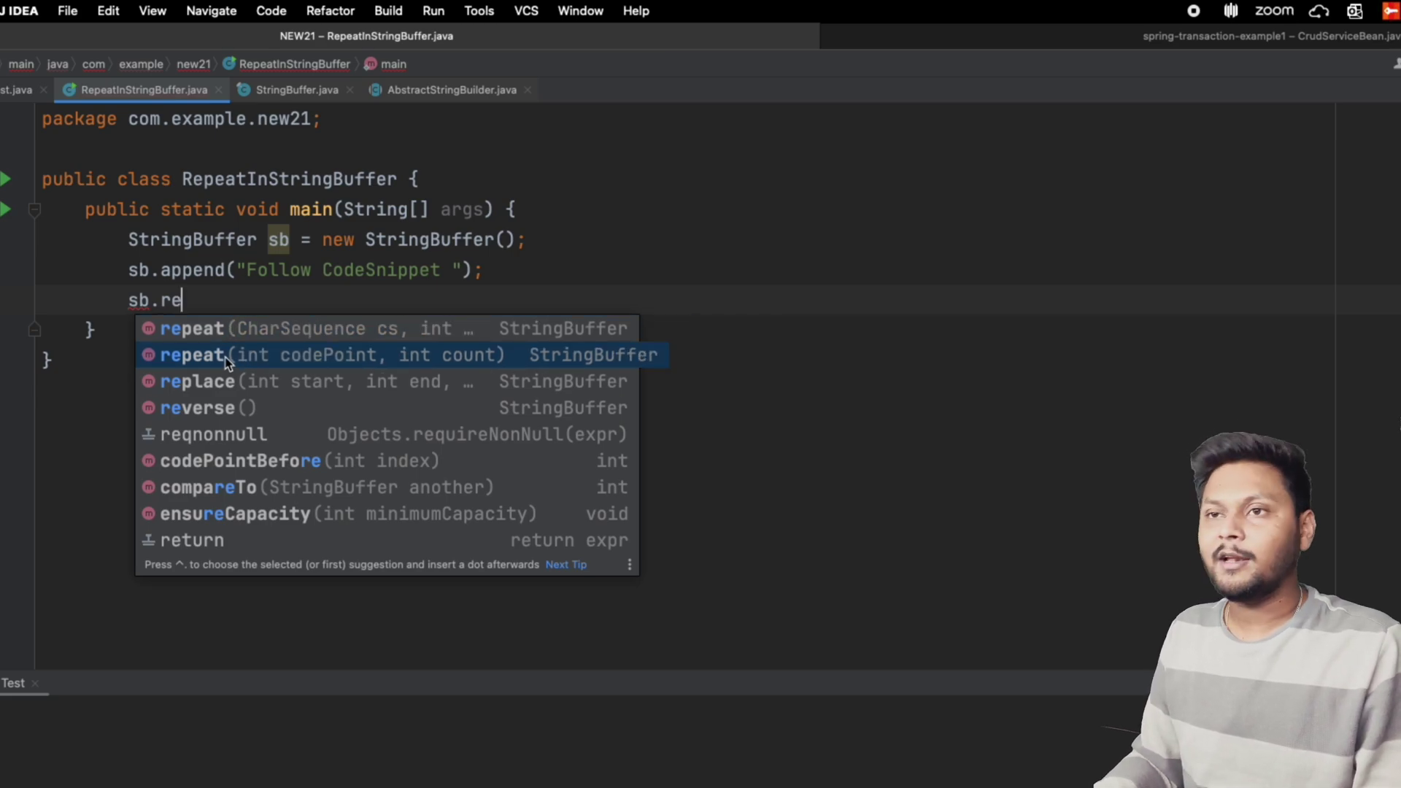
key(Return)
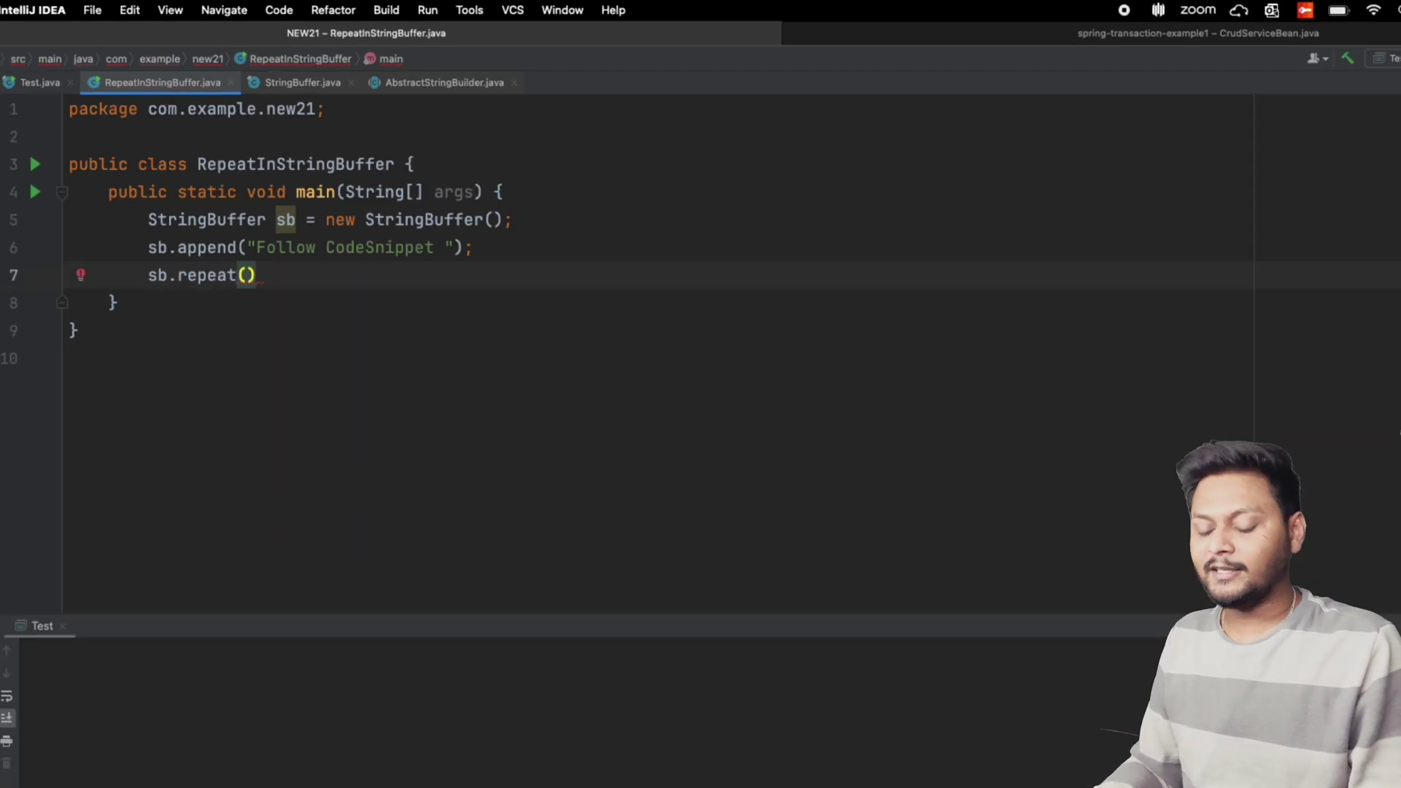
click(198, 276)
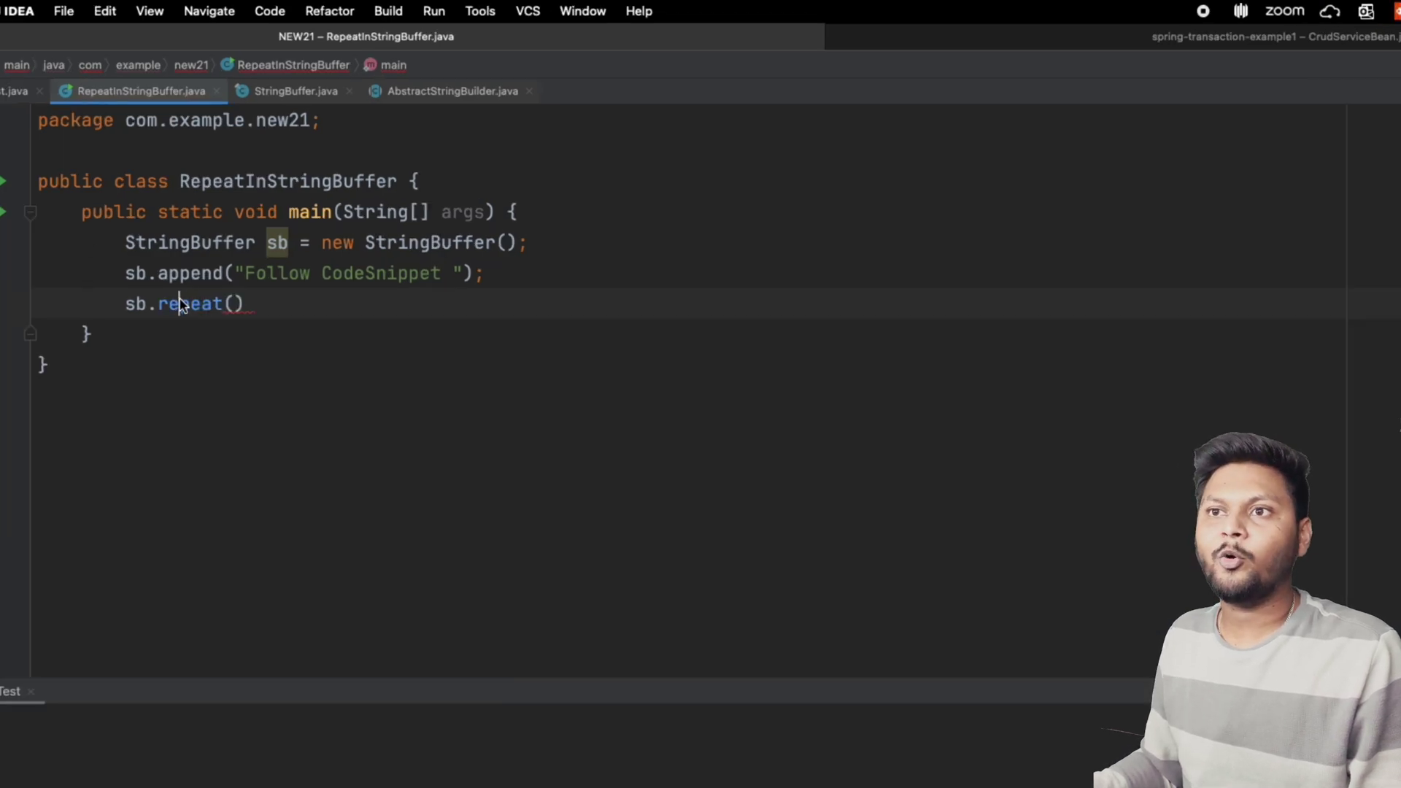
super+click(180, 307)
click(296, 360)
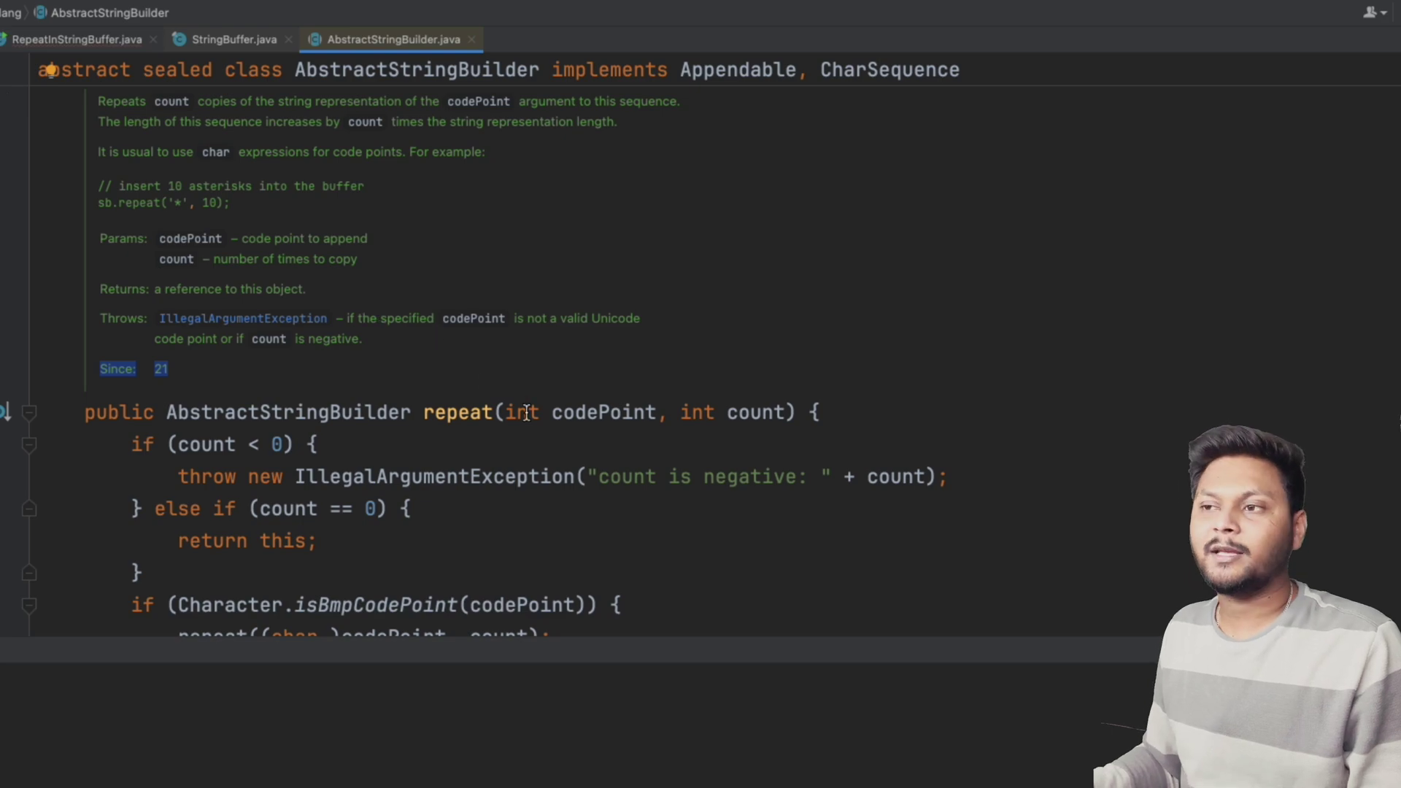
Step: Review repeat's Javadoc, highlighting codePoint, count and the IllegalArgumentException note
click(538, 402)
click(709, 396)
drag(703, 384, 508, 388)
drag(181, 386, 377, 388)
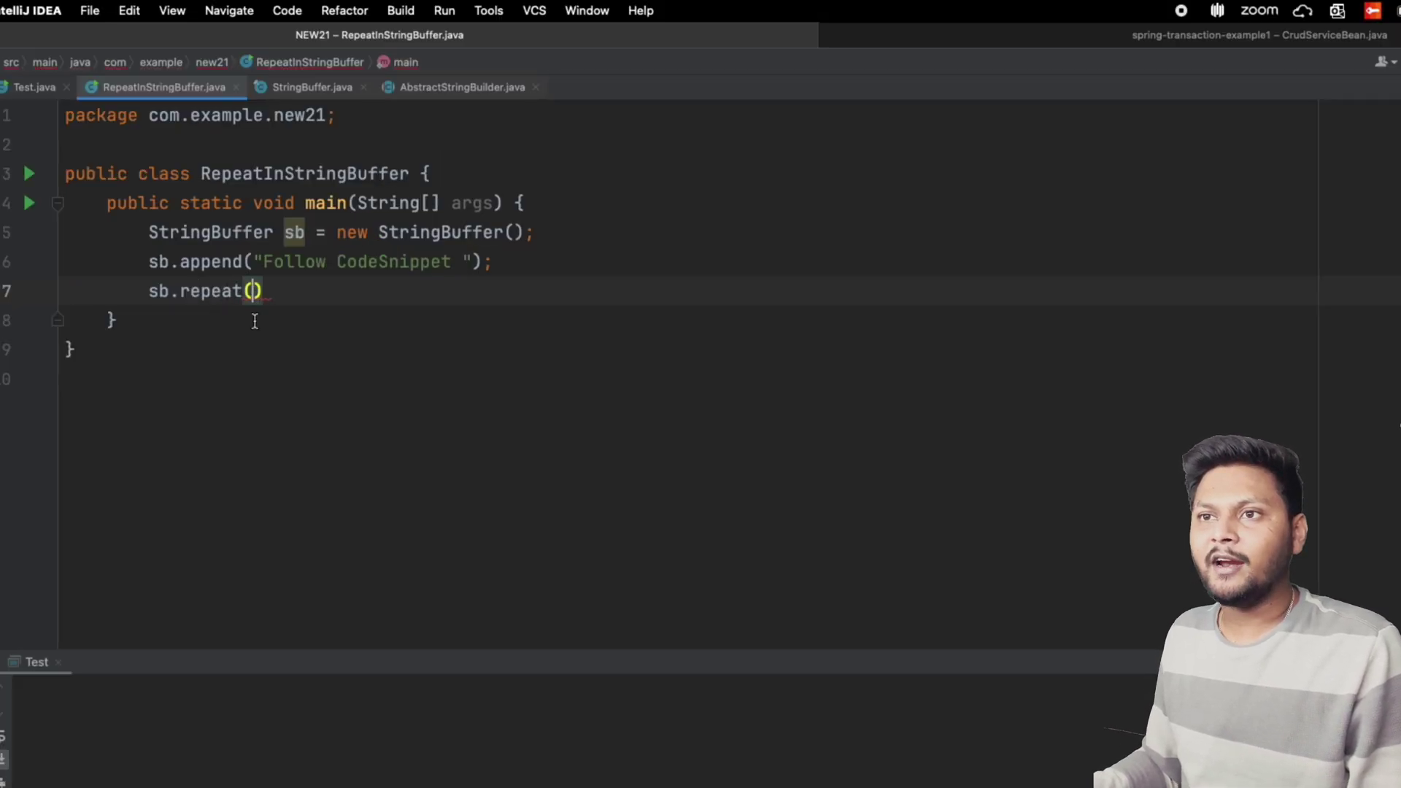
text(42)
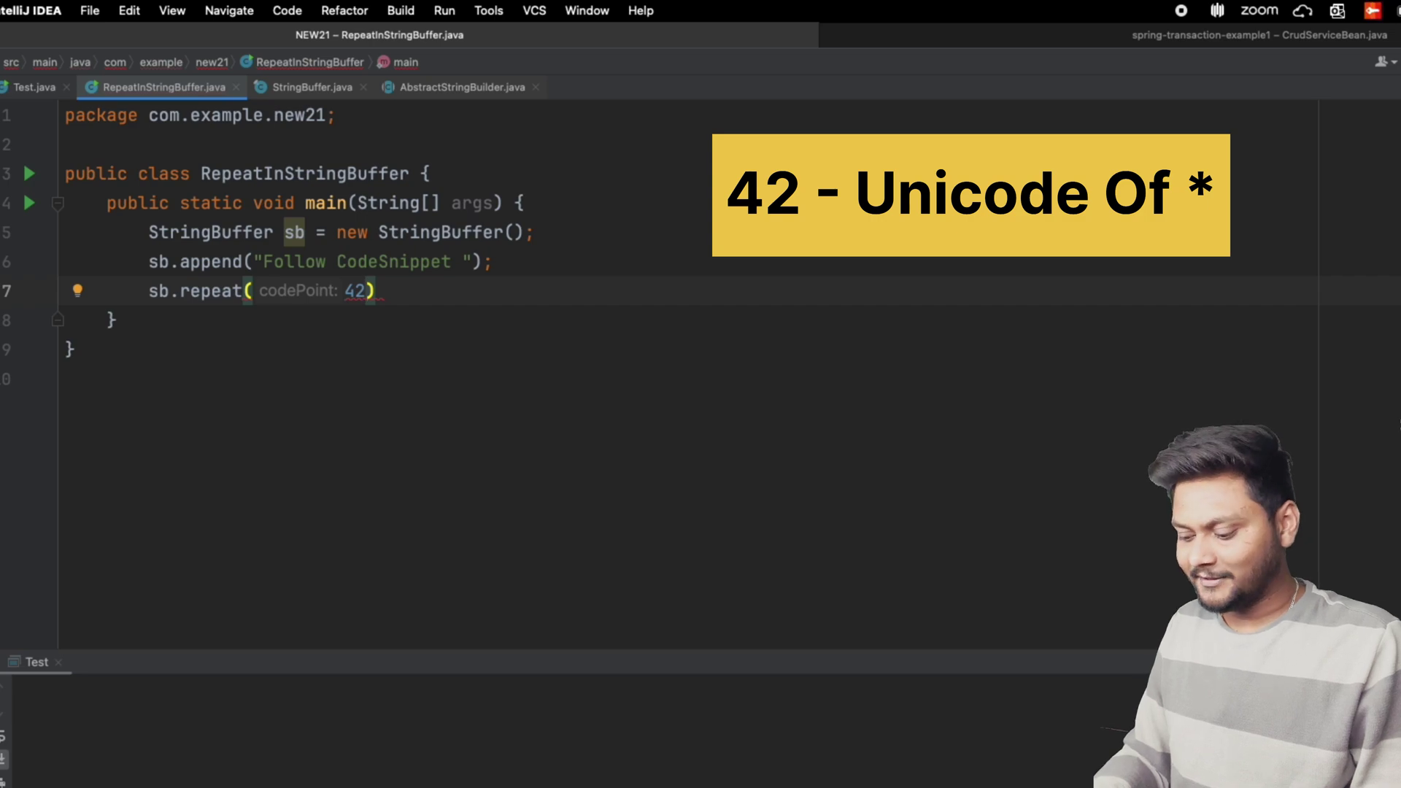
text(, )
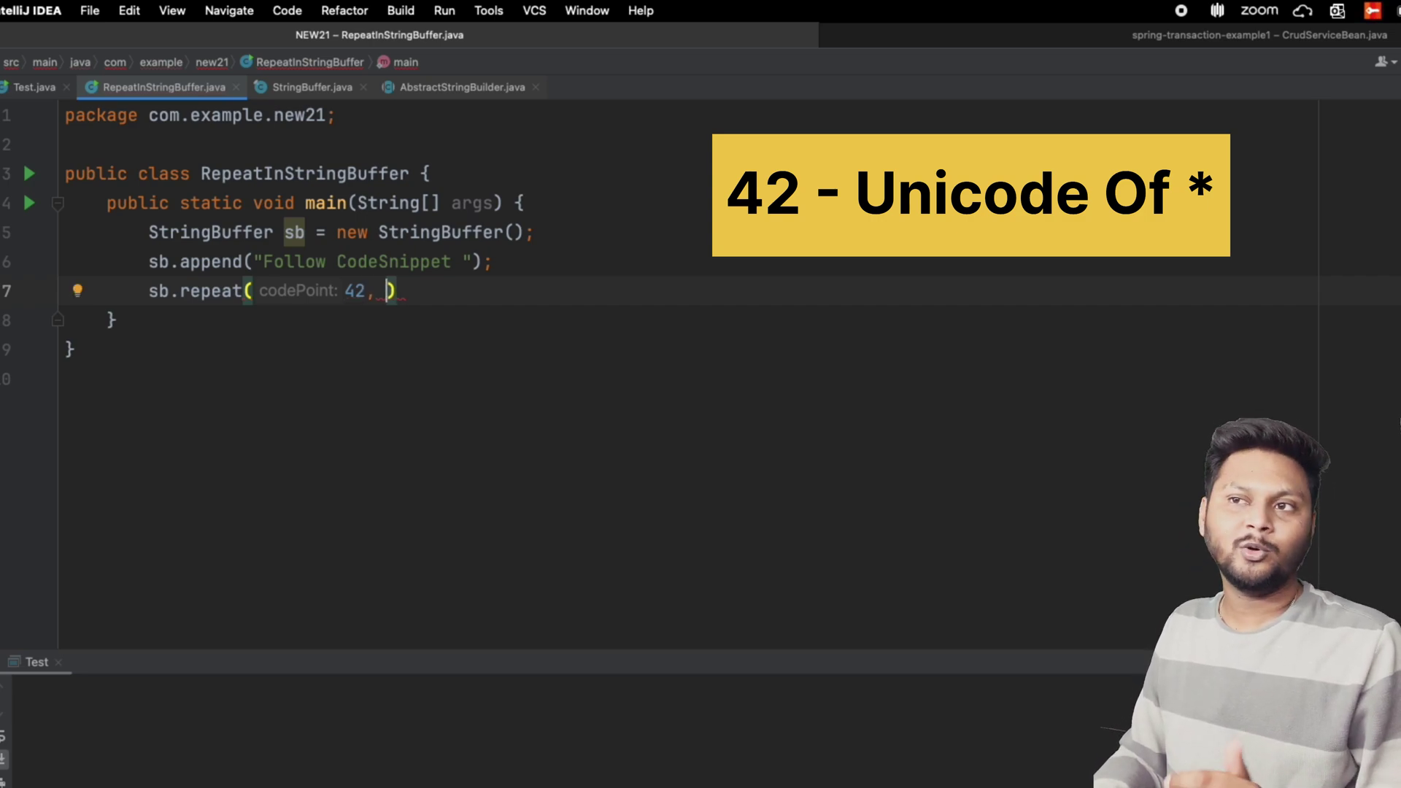
text(10))
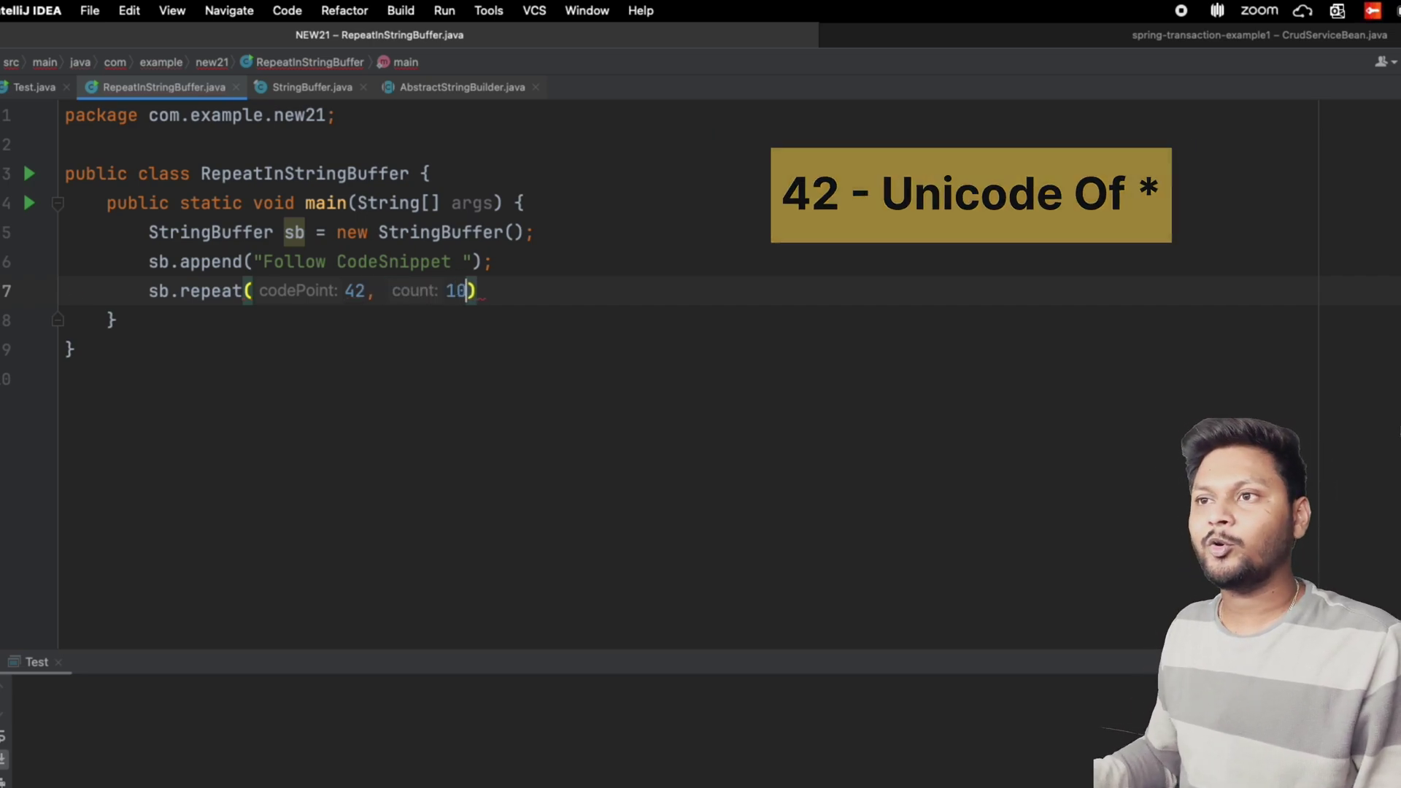
text(;)
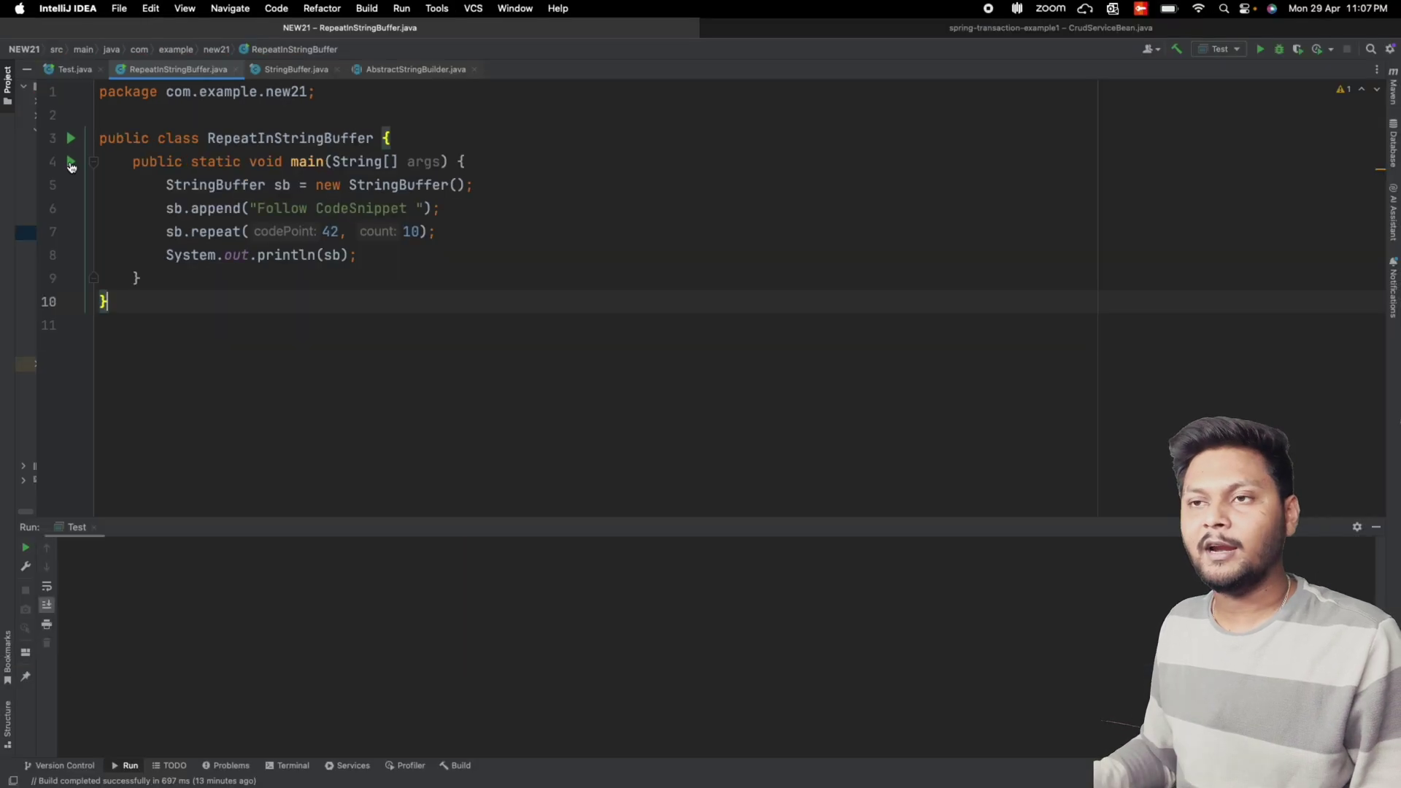
Step: Run main() and check the output 'Follow CodeSnippet' followed by ten asterisks
click(71, 164)
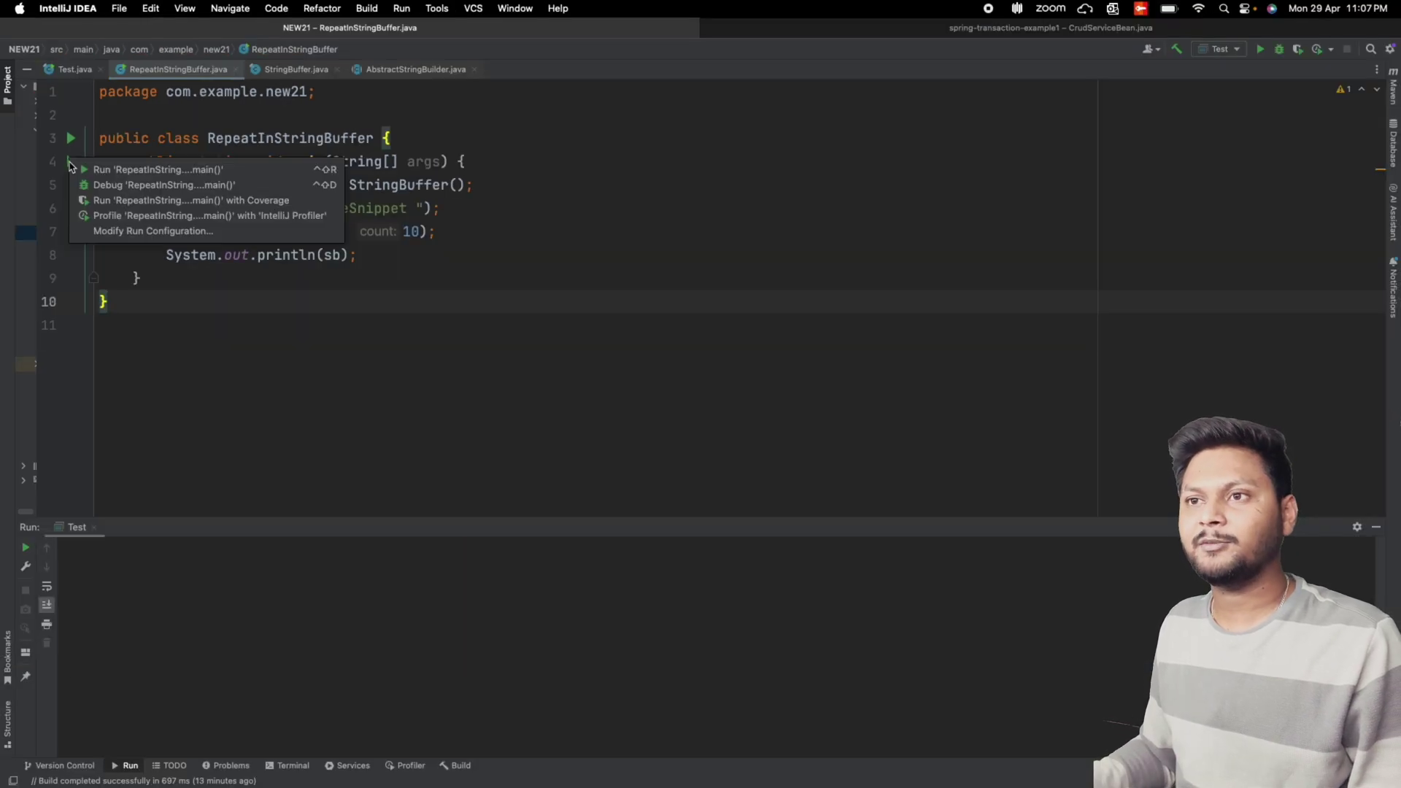
click(105, 169)
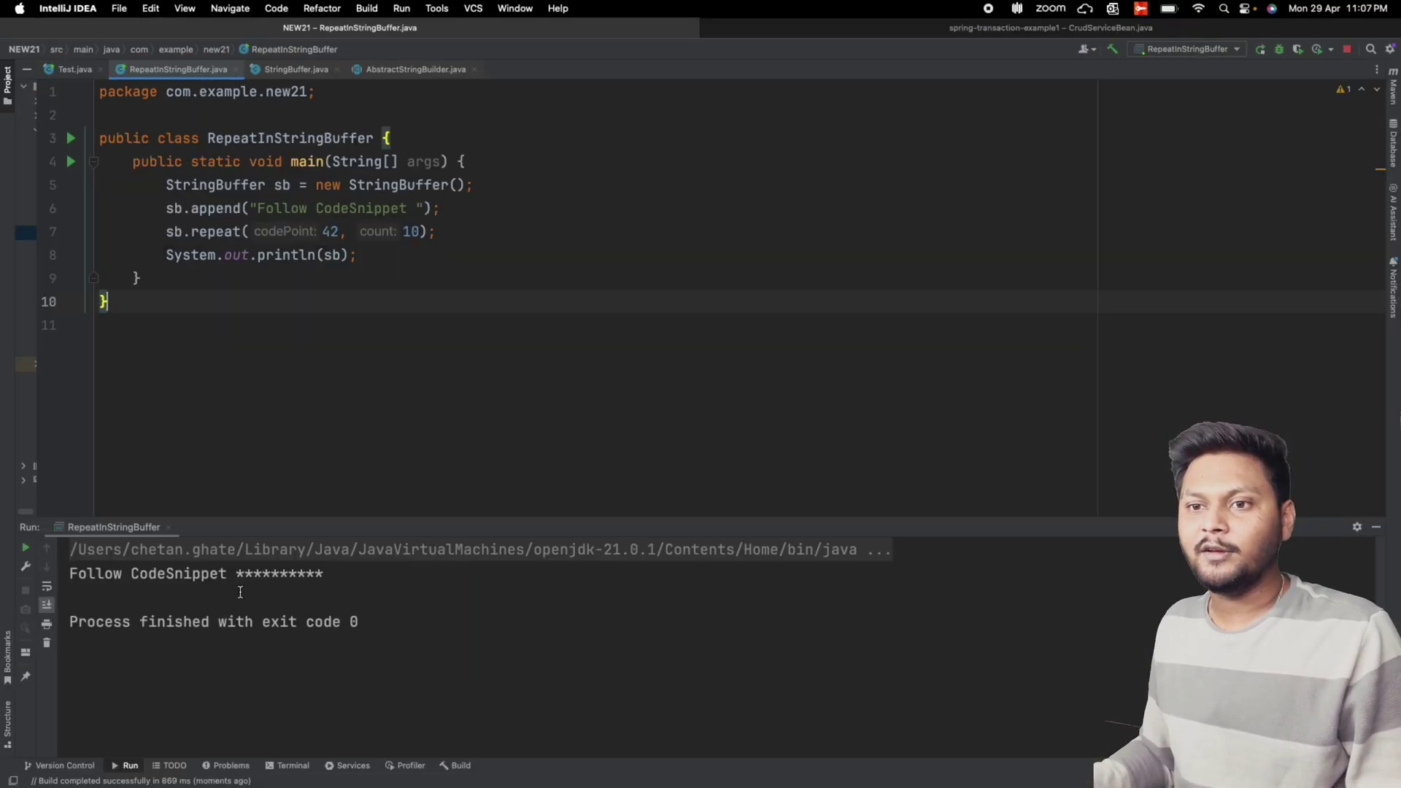
drag(333, 576, 66, 585)
click(159, 574)
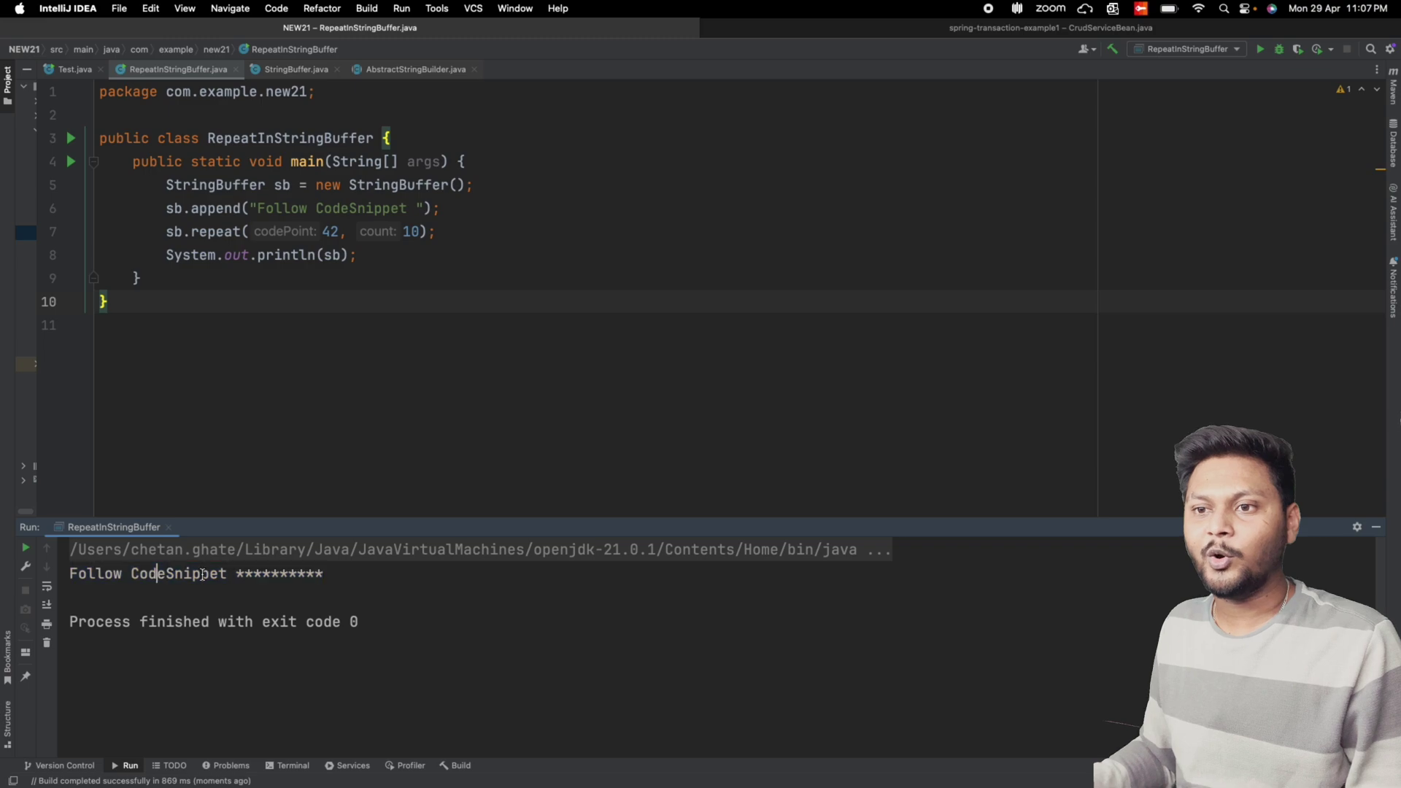
drag(238, 576, 384, 577)
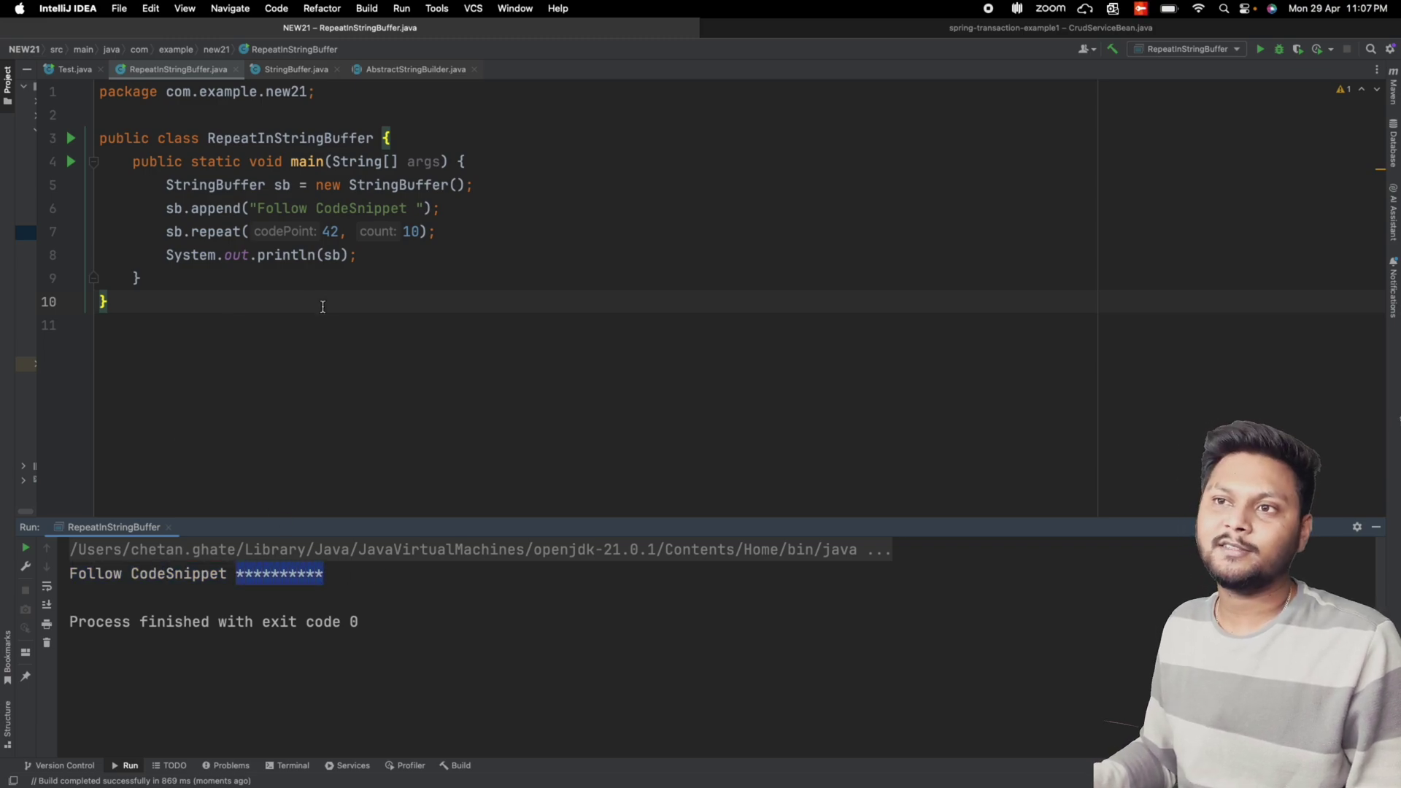
Step: Add a second sb.repeat call on a new line below the first
click(376, 254)
key(Return)
text(sb.r)
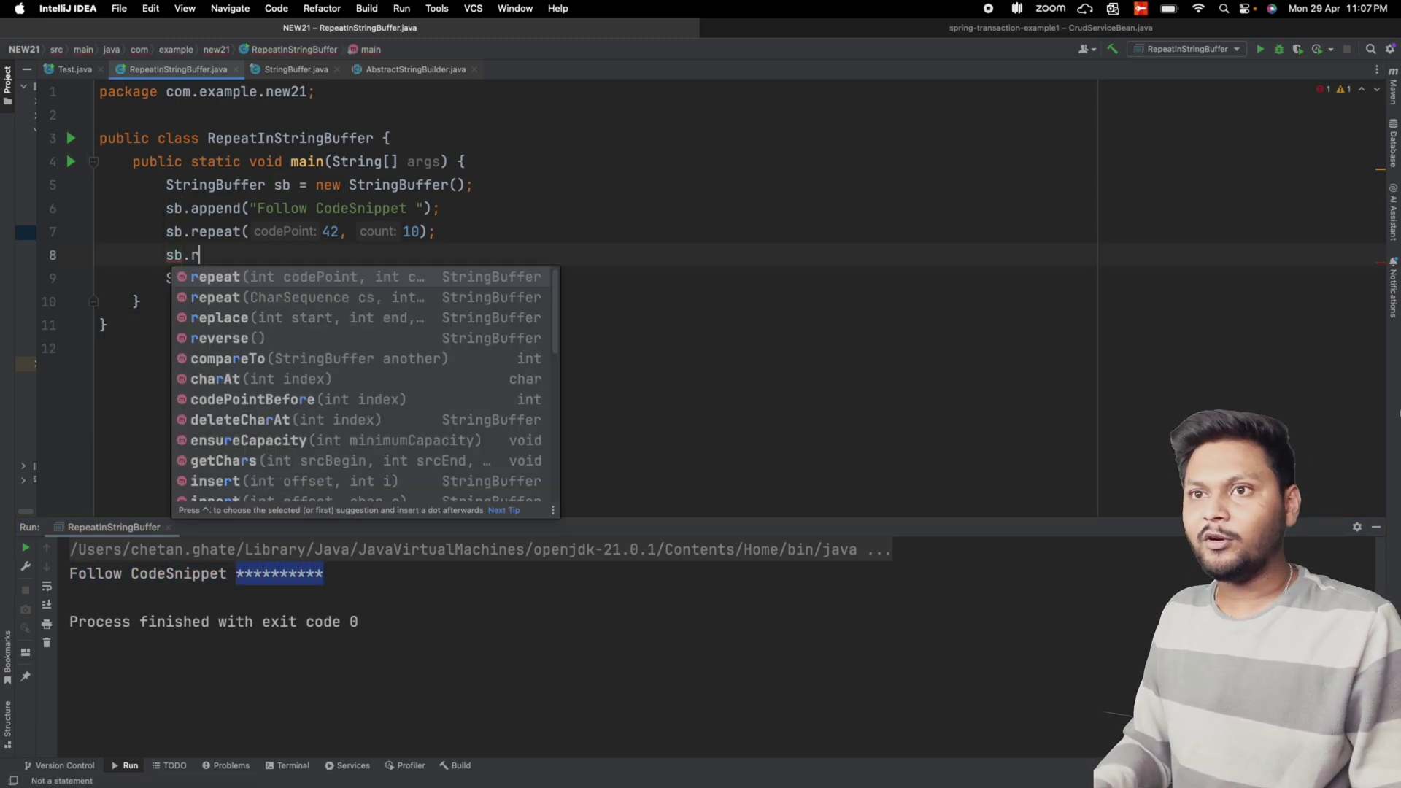
text(e)
key(Down)
key(Return)
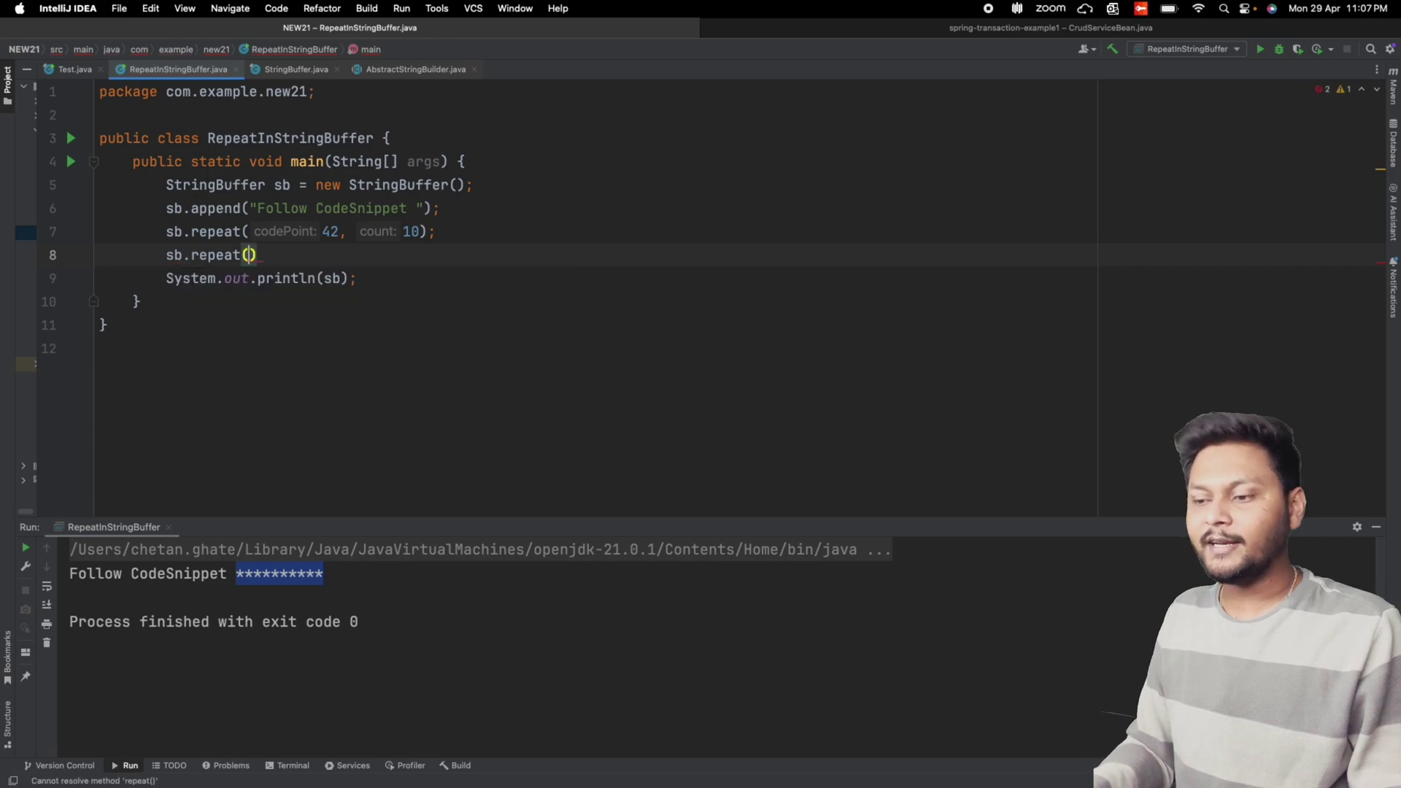
text(")
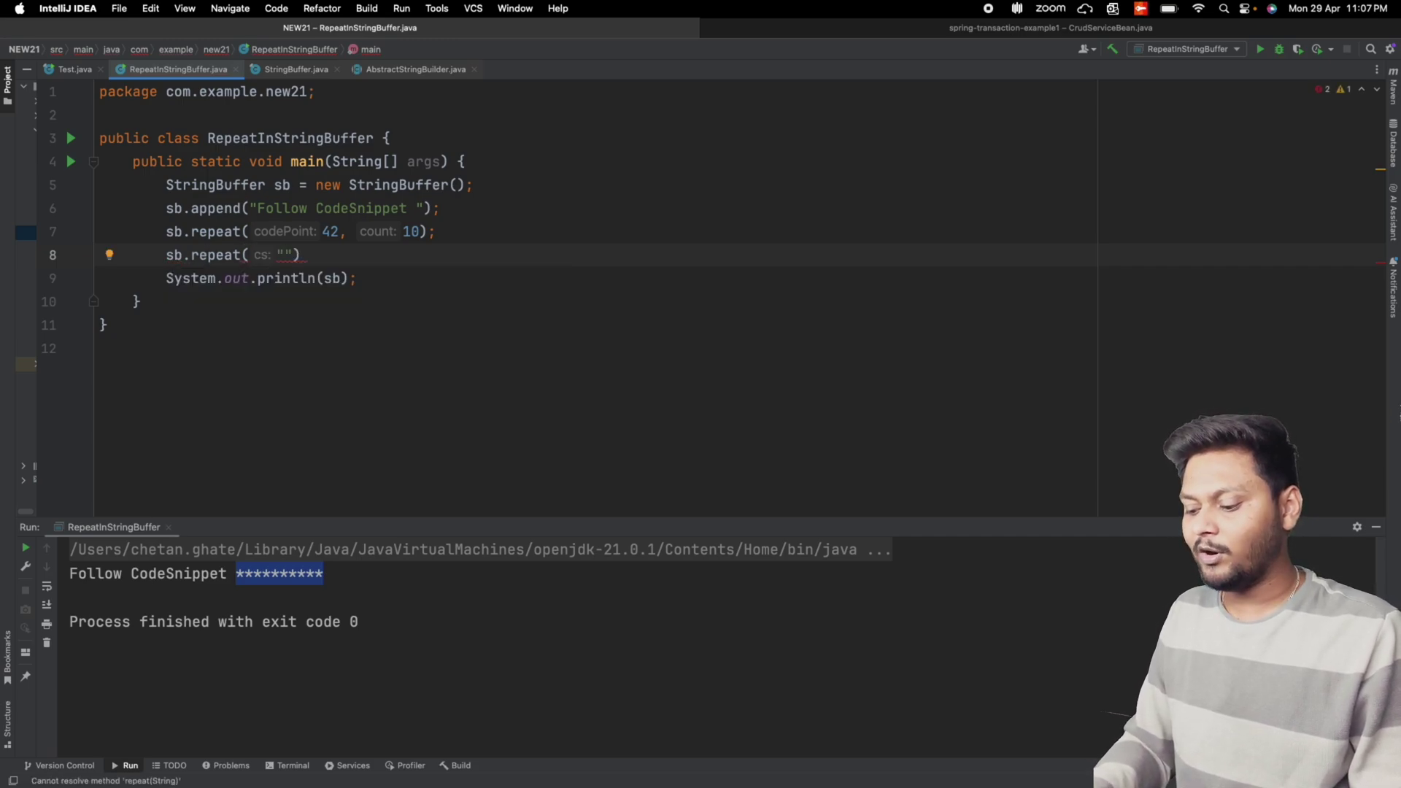
text(=)
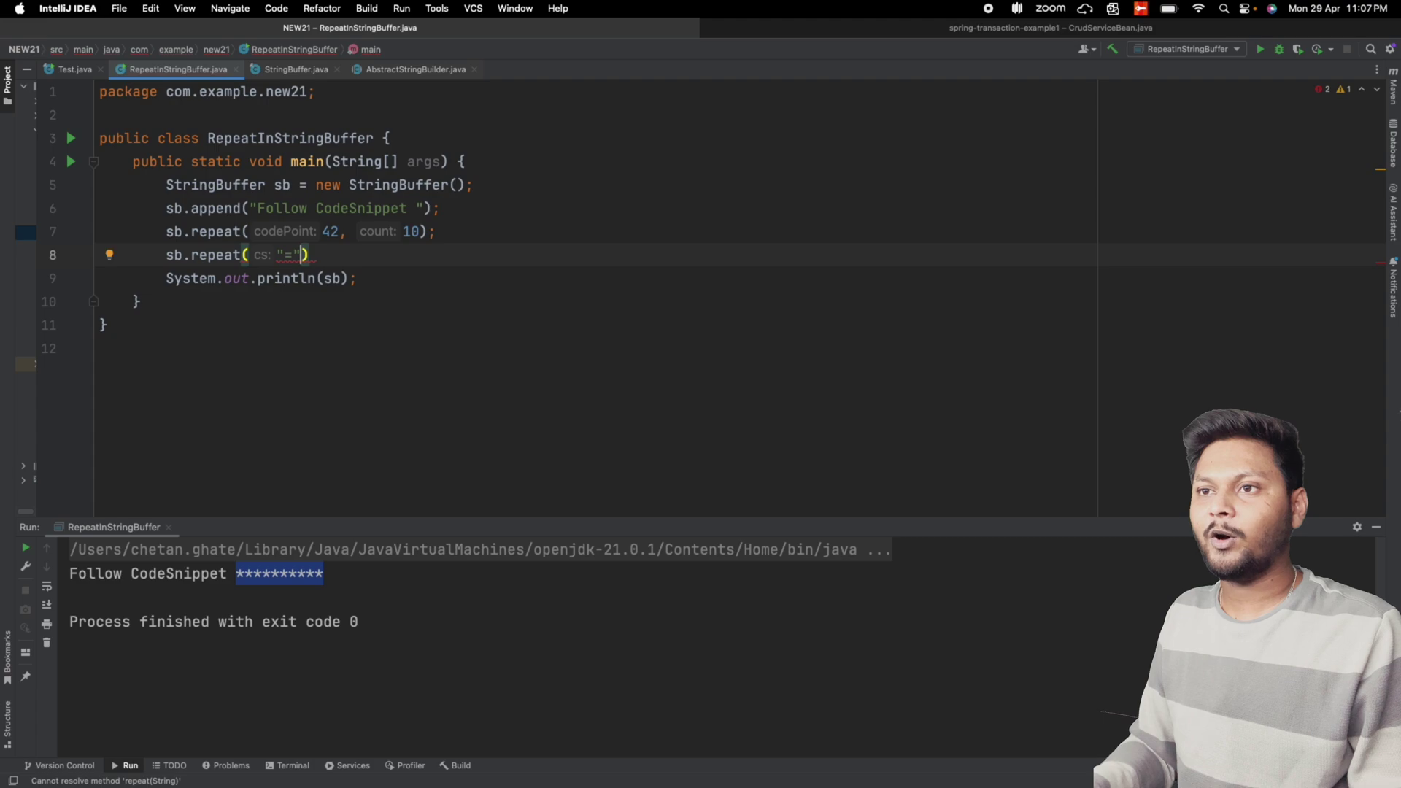
text(, 5);)
Step: Rerun main() and confirm the output now ends with five equals signs
click(73, 162)
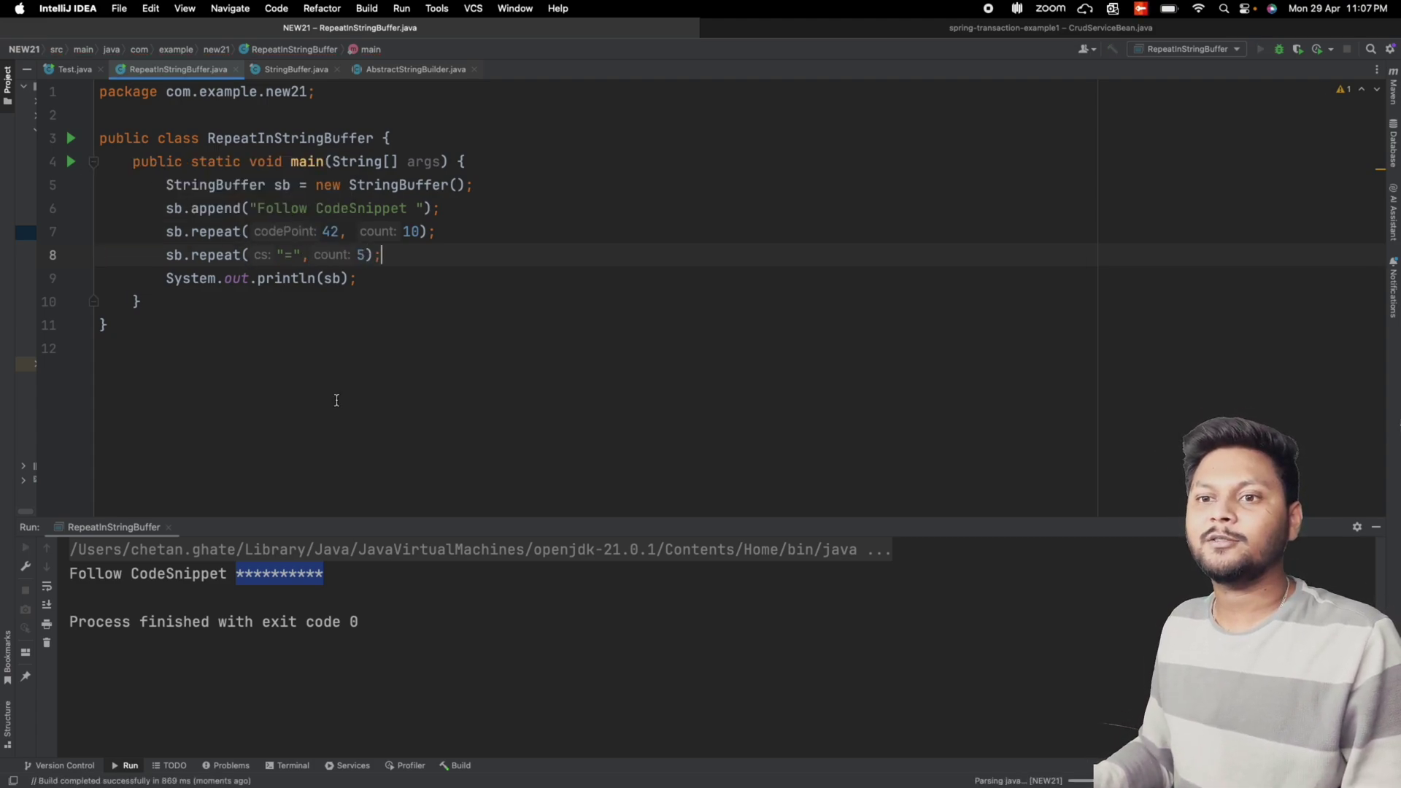
drag(368, 575, 157, 574)
click(348, 574)
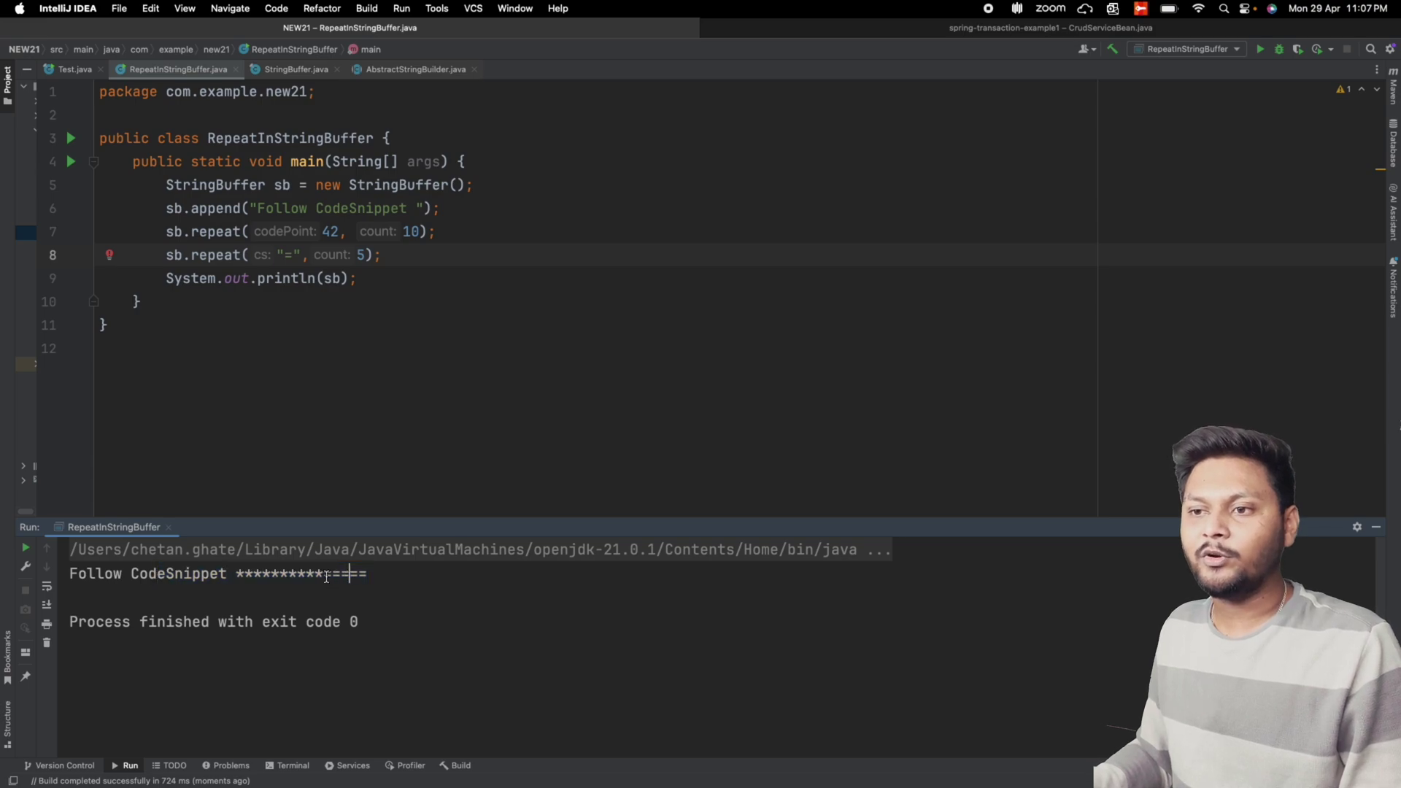
drag(325, 574, 392, 574)
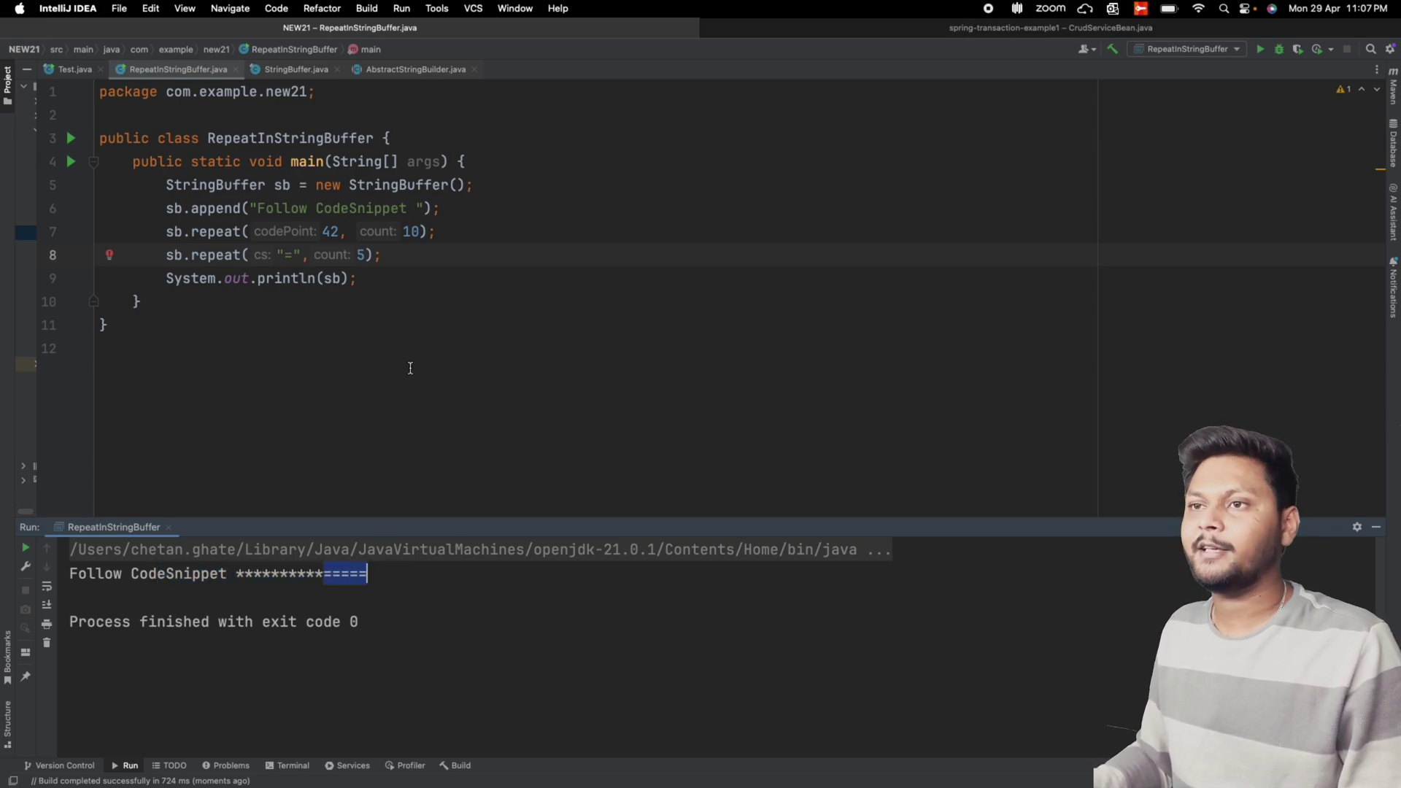
click(499, 328)
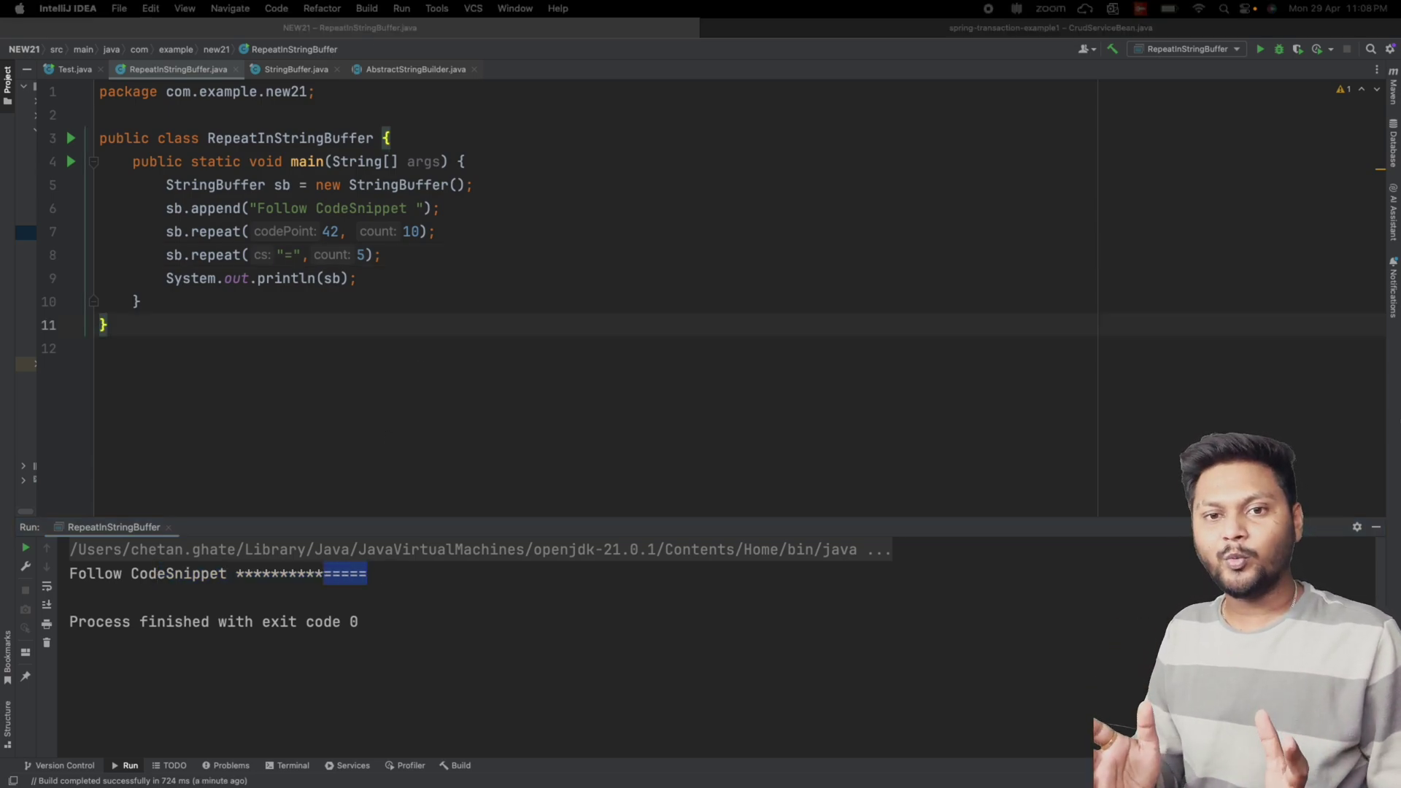